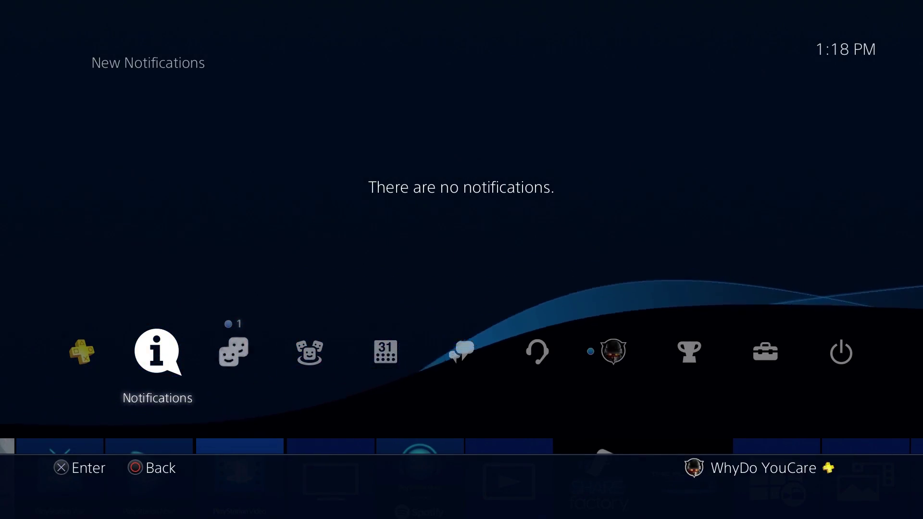
# Review the PS4 System settings to confirm Enable HDCP is off, then return to Settings.
pyautogui.press('Right')
pyautogui.press('Right')
pyautogui.press('Right')
pyautogui.press('Right')
pyautogui.press('Right')
pyautogui.press('Right')
pyautogui.press('Right')
pyautogui.press('Right')
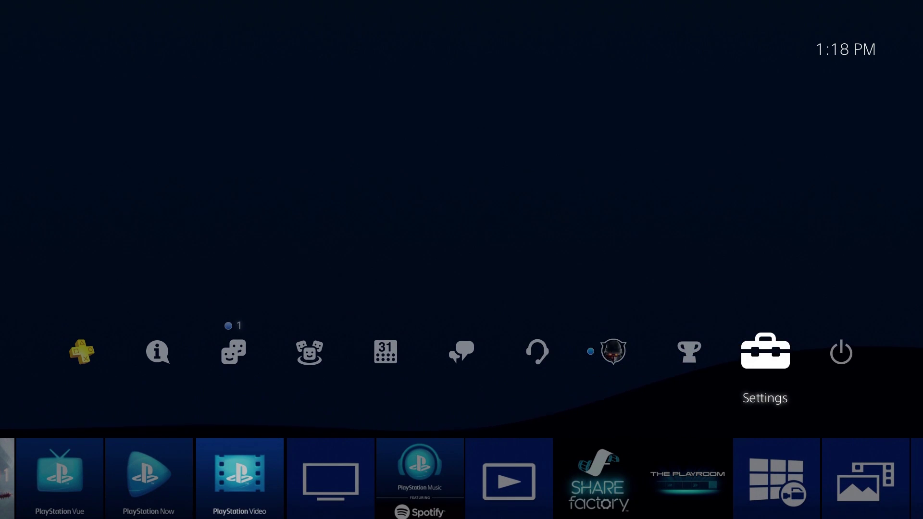
pyautogui.press('Return')
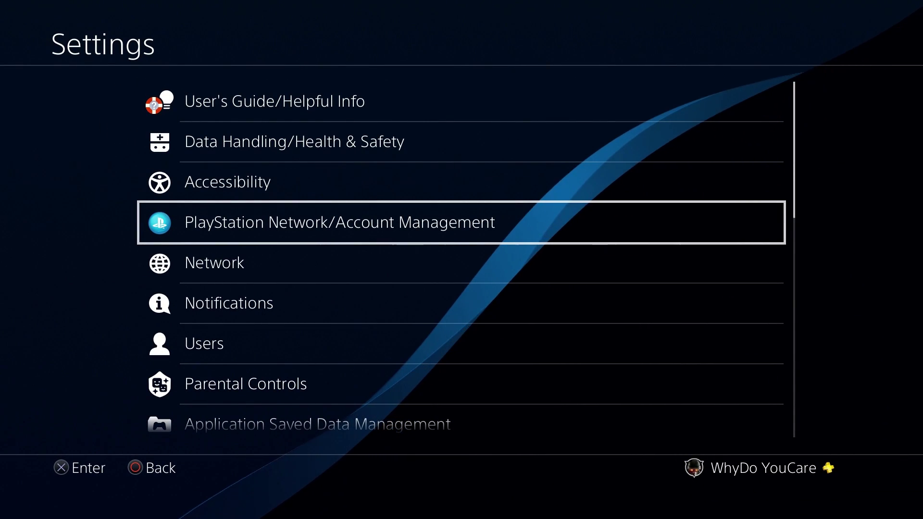
pyautogui.press('Down')
pyautogui.press('Down')
pyautogui.press('Down')
pyautogui.press('Down')
pyautogui.press('Down')
pyautogui.press('Down')
pyautogui.press('Down')
pyautogui.press('Down')
pyautogui.press('Down')
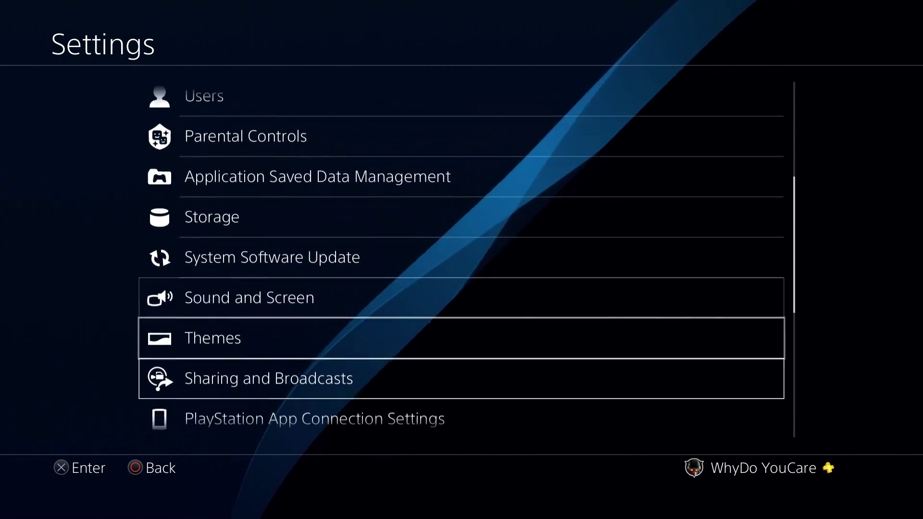
pyautogui.press('Down')
pyautogui.press('Down')
pyautogui.press('Down')
pyautogui.press('Down')
pyautogui.press('Down')
pyautogui.press('Down')
pyautogui.press('Down')
pyautogui.press('Down')
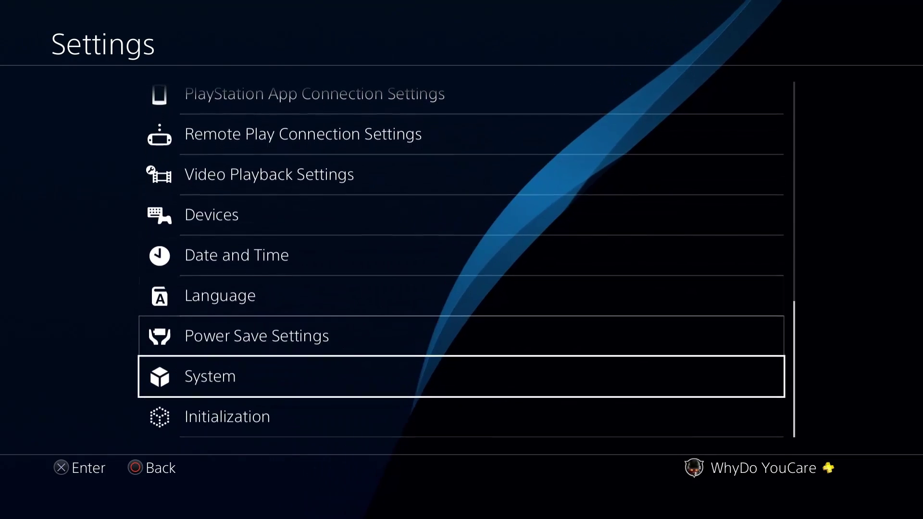
pyautogui.press('Return')
pyautogui.press('Down')
pyautogui.press('Down')
pyautogui.press('Down')
pyautogui.press('Down')
pyautogui.press('Down')
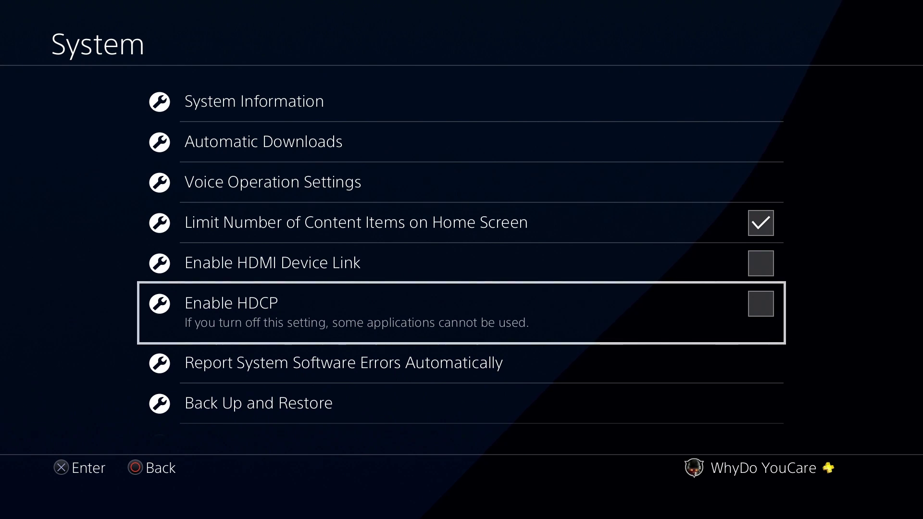
pyautogui.press('Escape')
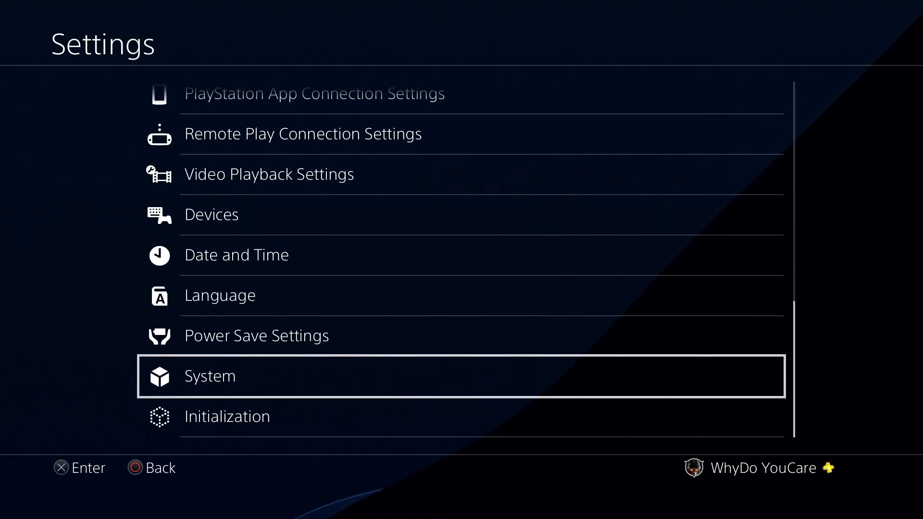
# Go to Devices > Audio Devices and select the Output Device setting.
pyautogui.press('Up')
pyautogui.press('Up')
pyautogui.press('Up')
pyautogui.press('Up')
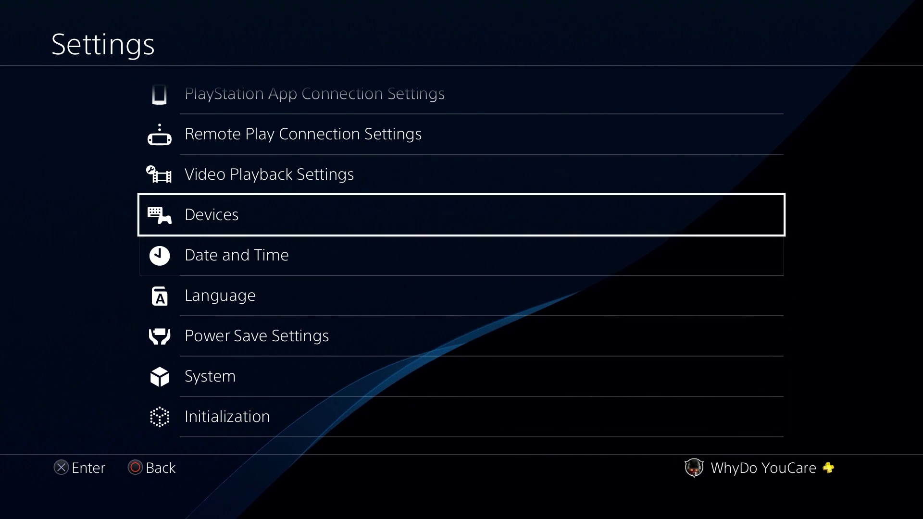
pyautogui.press('Return')
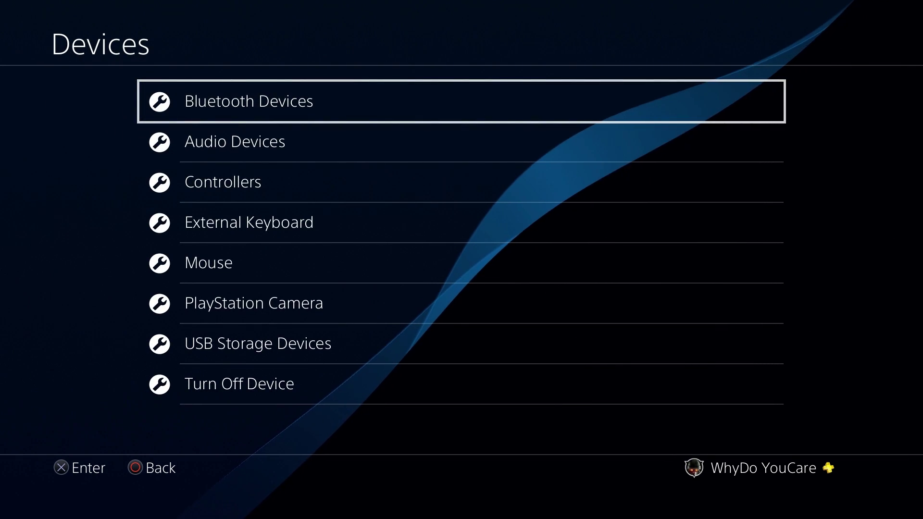
pyautogui.press('Down')
pyautogui.press('Return')
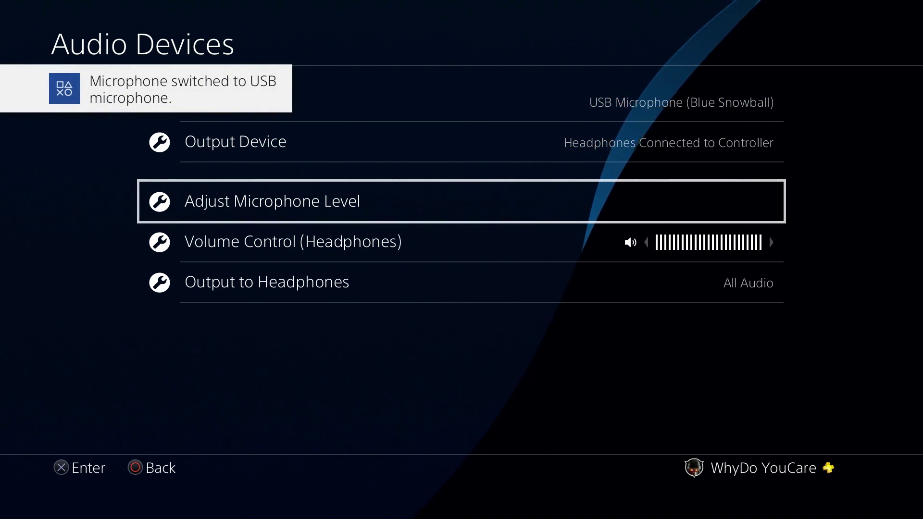
pyautogui.click(461, 142)
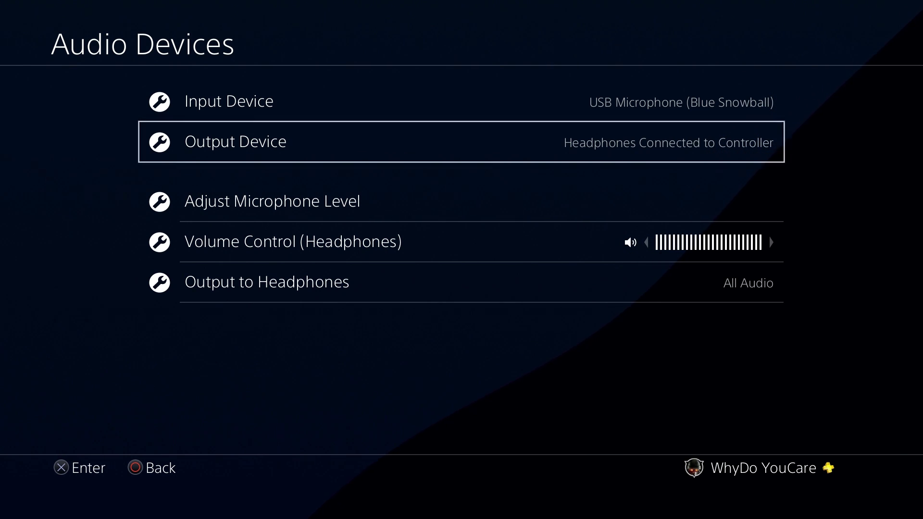
# Keep Output to Headphones set to All Audio instead of Chat Audio.
pyautogui.press('Down')
pyautogui.press('Down')
pyautogui.press('Down')
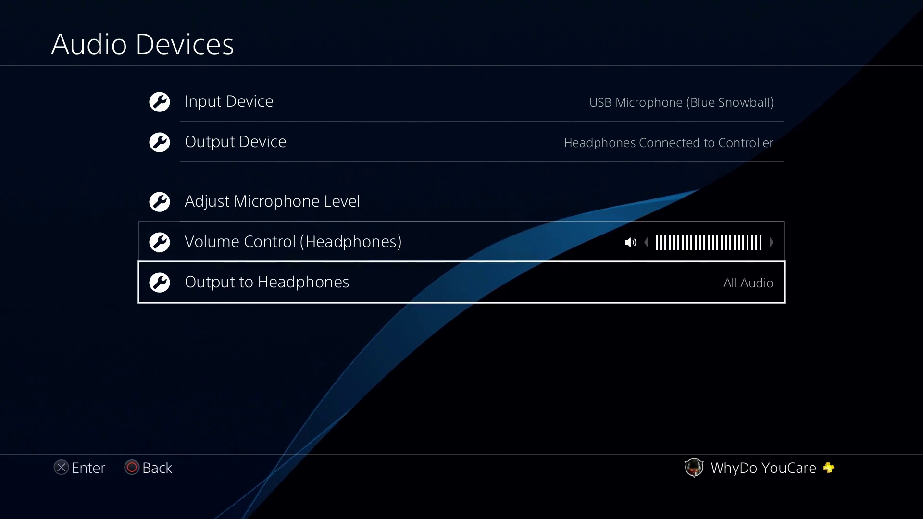
pyautogui.press('Return')
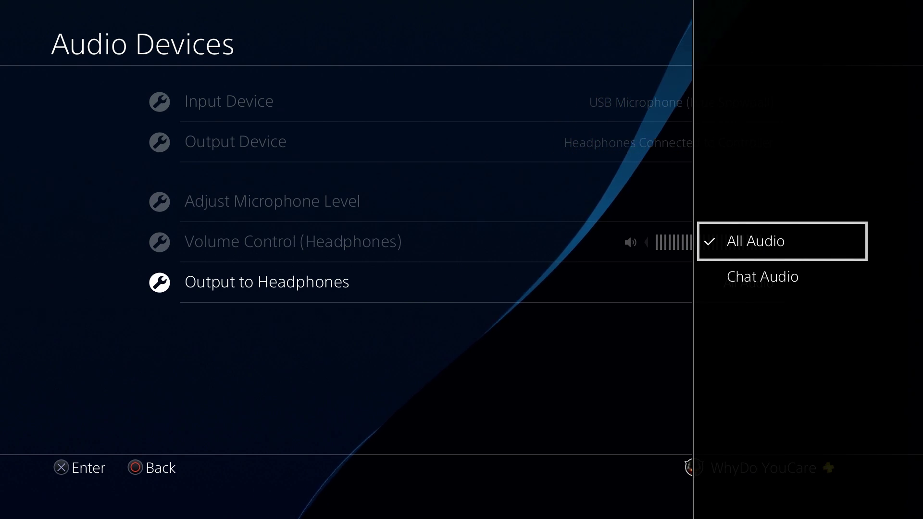
pyautogui.press('Down')
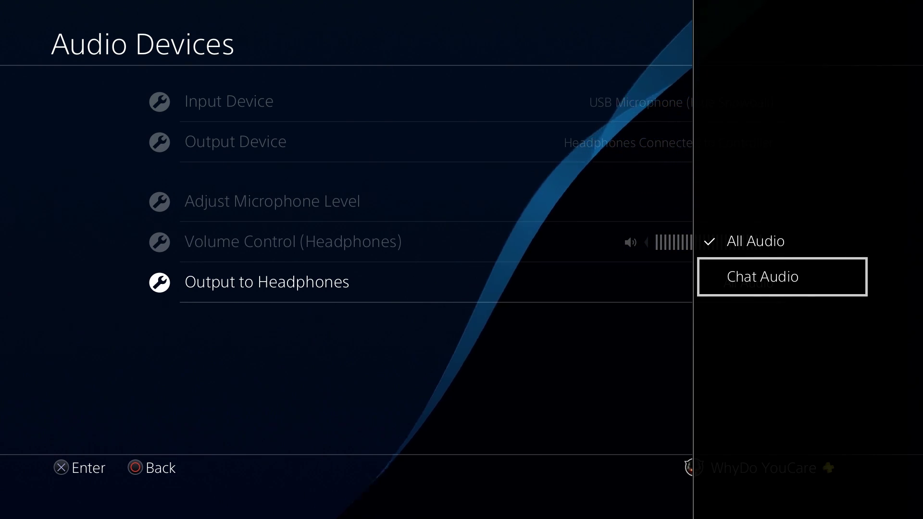
pyautogui.press('Up')
pyautogui.press('Return')
pyautogui.press('Up')
pyautogui.press('Up')
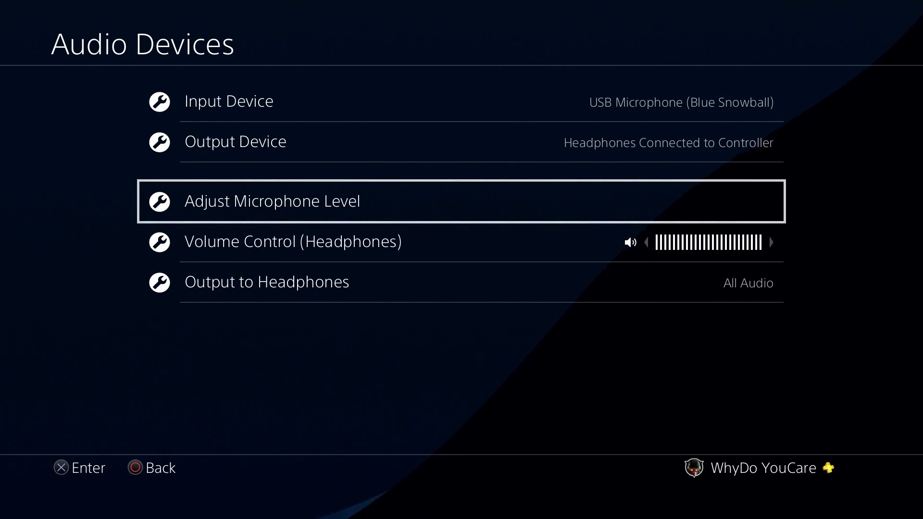
# Back out of Audio Devices to the Settings list and move to Sound and Screen.
pyautogui.press('Escape')
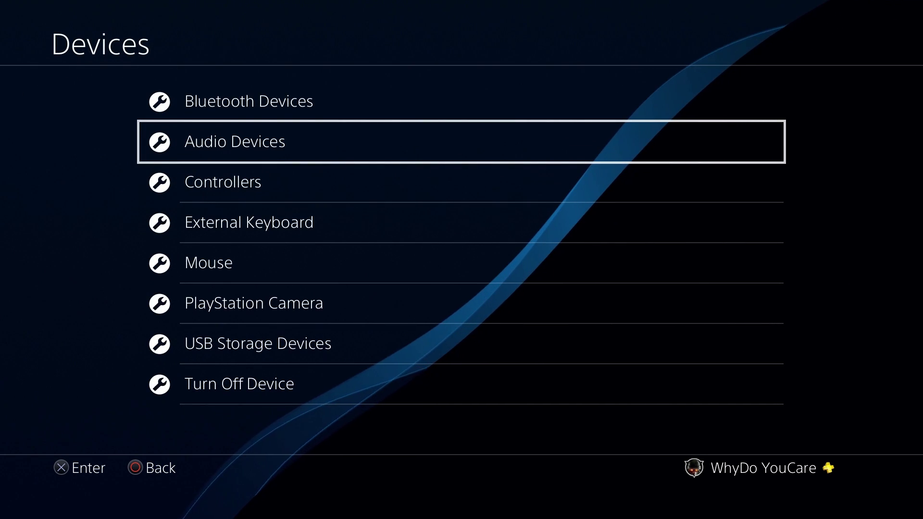
pyautogui.press('Escape')
pyautogui.press('Down')
pyautogui.press('Down')
pyautogui.press('Down')
pyautogui.press('Down')
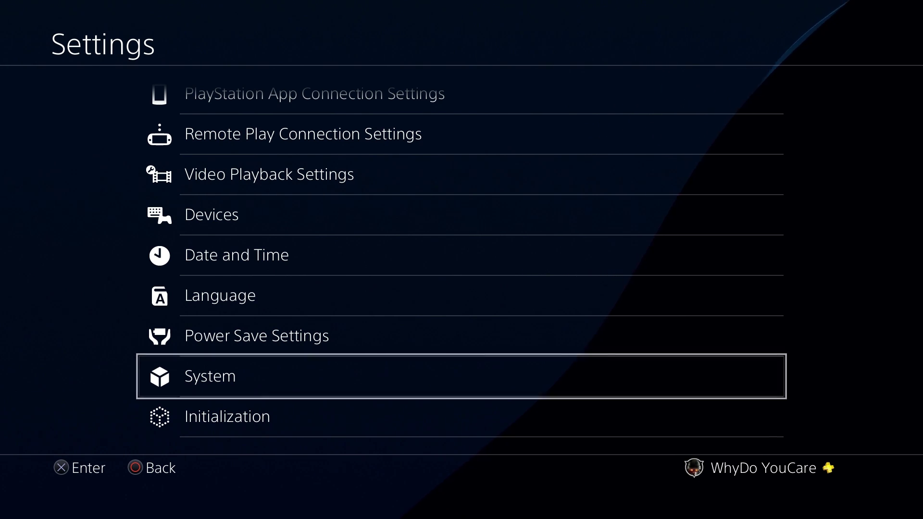
pyautogui.press('Up')
pyautogui.press('Up')
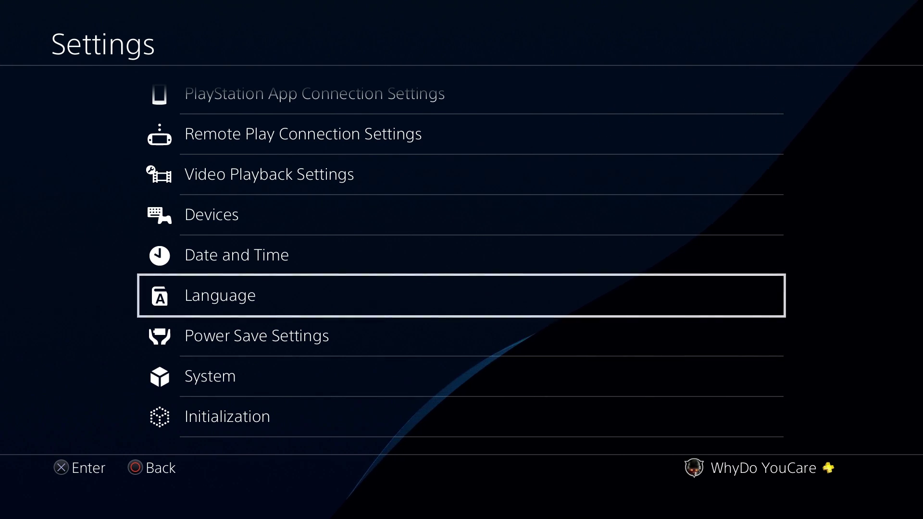
pyautogui.press('Up')
pyautogui.press('Up')
pyautogui.press('Up')
pyautogui.press('Up')
pyautogui.press('Up')
pyautogui.press('Up')
pyautogui.press('Up')
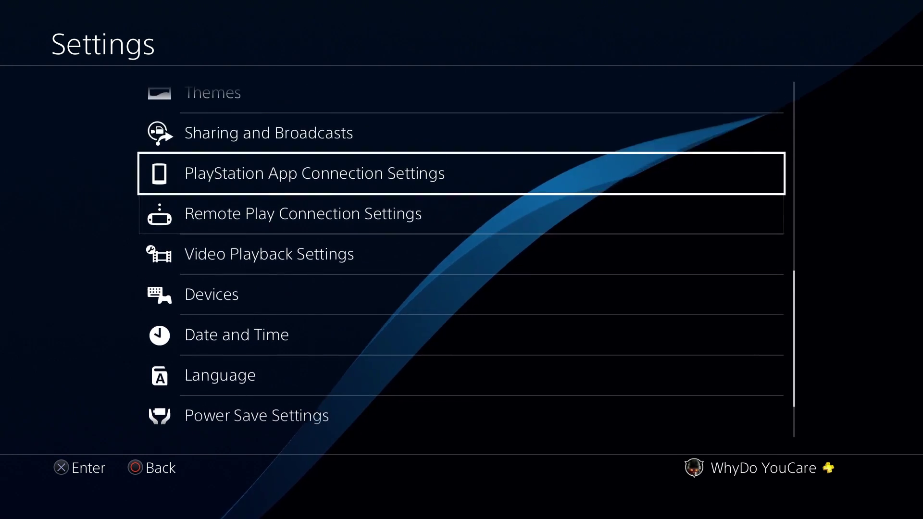
pyautogui.press('Up')
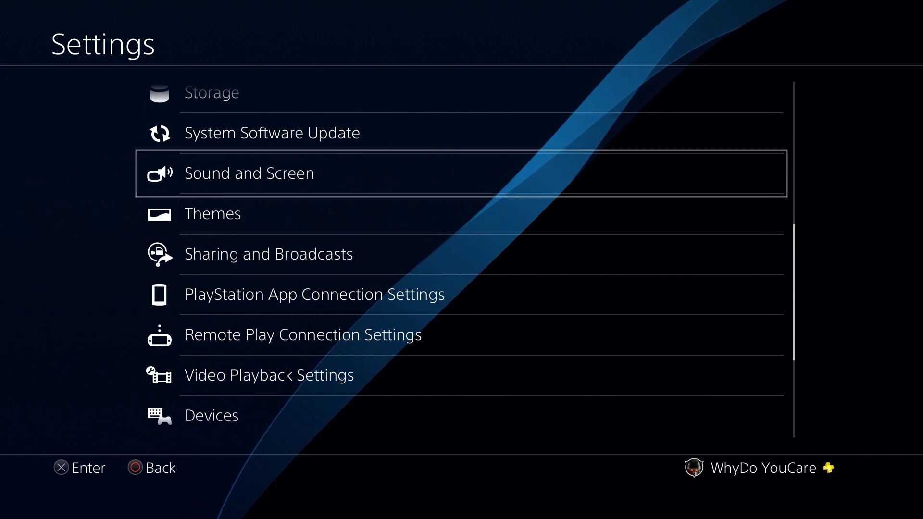
# Check that Audio Output Settings shows Audio Format (Priority) as Linear PCM.
pyautogui.press('Return')
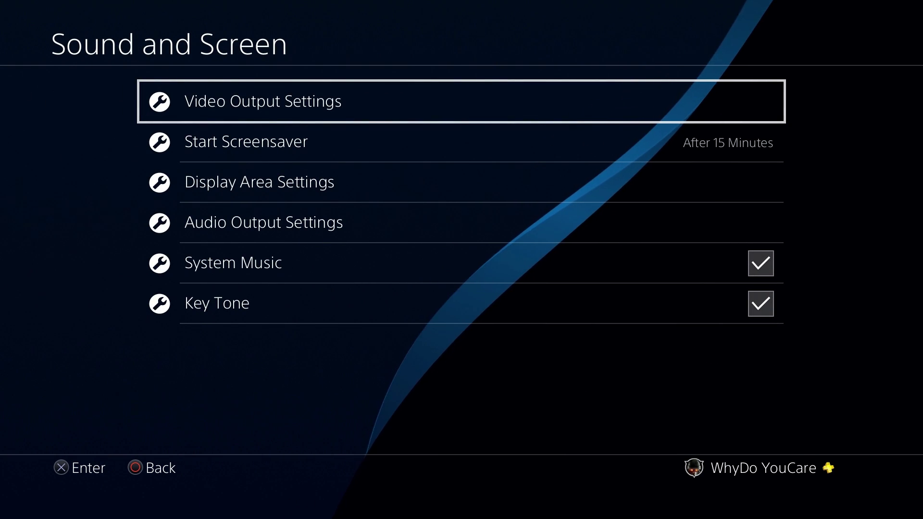
pyautogui.press('Down')
pyautogui.press('Down')
pyautogui.press('Down')
pyautogui.press('Down')
pyautogui.press('Down')
pyautogui.press('Up')
pyautogui.press('Return')
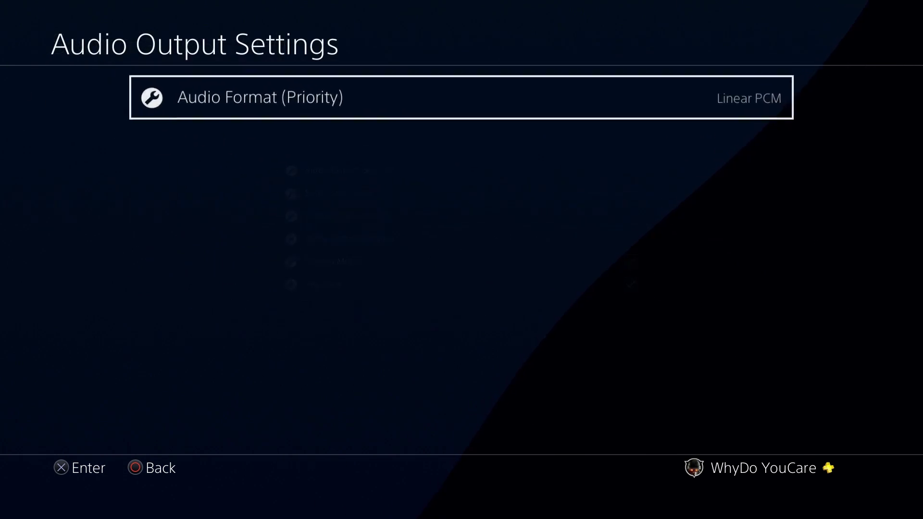
pyautogui.press('Escape')
pyautogui.press('Escape')
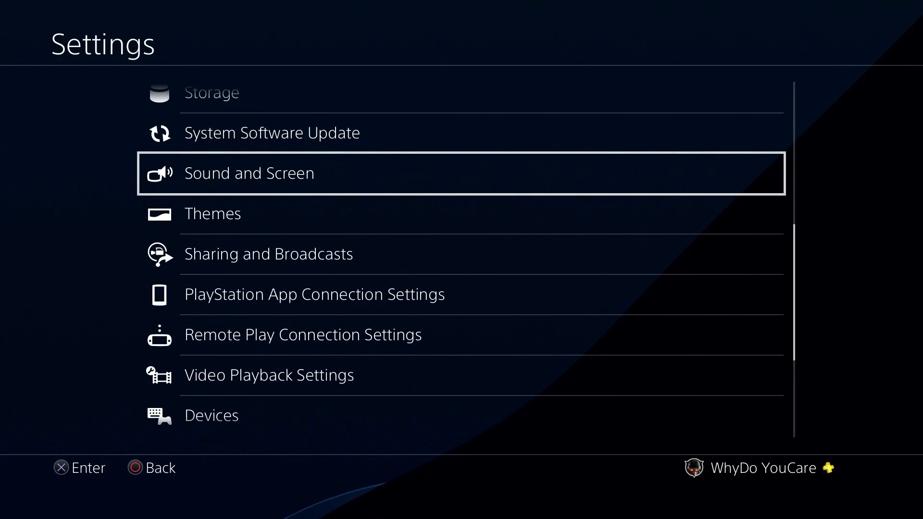
# Back out to the PS4 Settings list and scroll down through it.
pyautogui.press('Up')
pyautogui.press('Up')
pyautogui.press('Up')
pyautogui.press('Up')
pyautogui.press('Up')
pyautogui.press('Up')
pyautogui.press('Up')
pyautogui.press('Up')
pyautogui.press('Up')
pyautogui.press('Up')
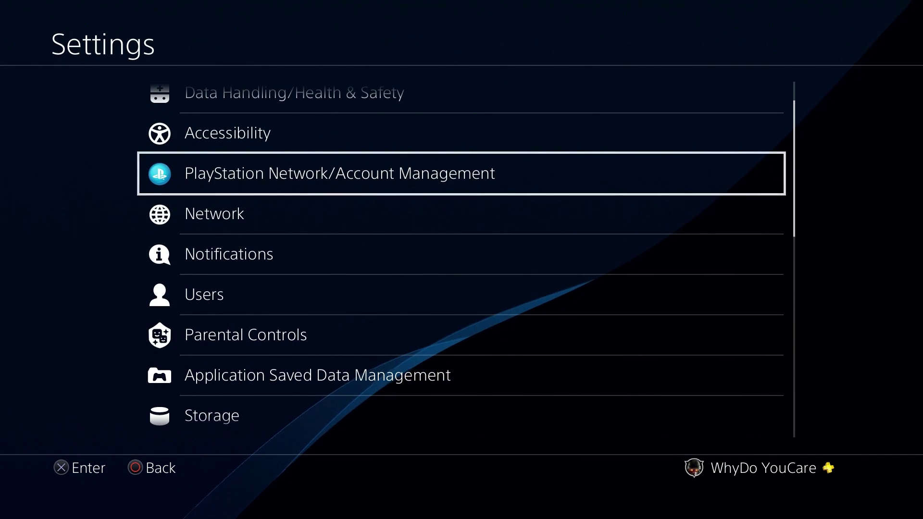
pyautogui.press('Down')
pyautogui.press('Down')
pyautogui.press('Down')
pyautogui.press('Down')
pyautogui.press('Down')
pyautogui.press('Down')
pyautogui.press('Down')
pyautogui.press('Down')
pyautogui.press('Down')
pyautogui.press('Down')
pyautogui.press('Down')
pyautogui.press('Down')
pyautogui.press('Down')
pyautogui.press('Down')
pyautogui.press('Down')
pyautogui.press('Down')
pyautogui.press('Down')
pyautogui.press('Down')
pyautogui.press('Down')
pyautogui.press('Down')
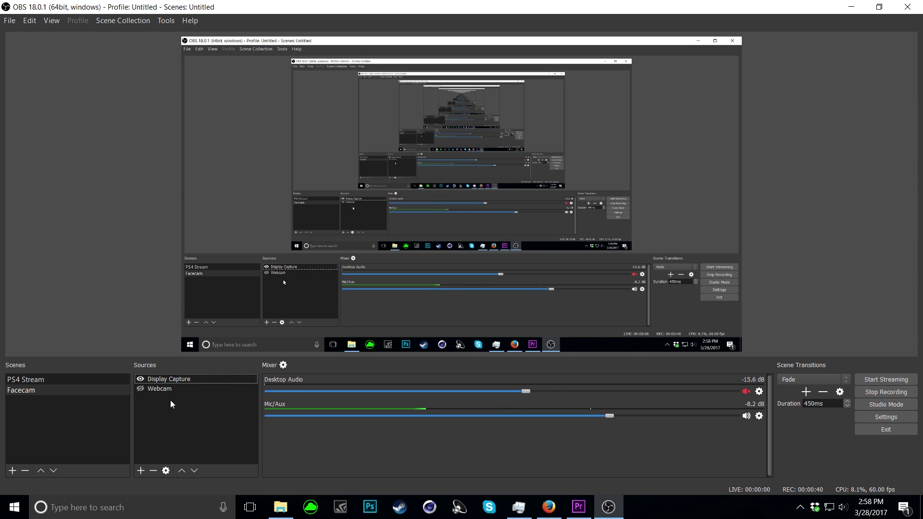
# Add Elgato as an existing Video Capture Device source in the Facecam scene.
pyautogui.rightClick(170, 414)
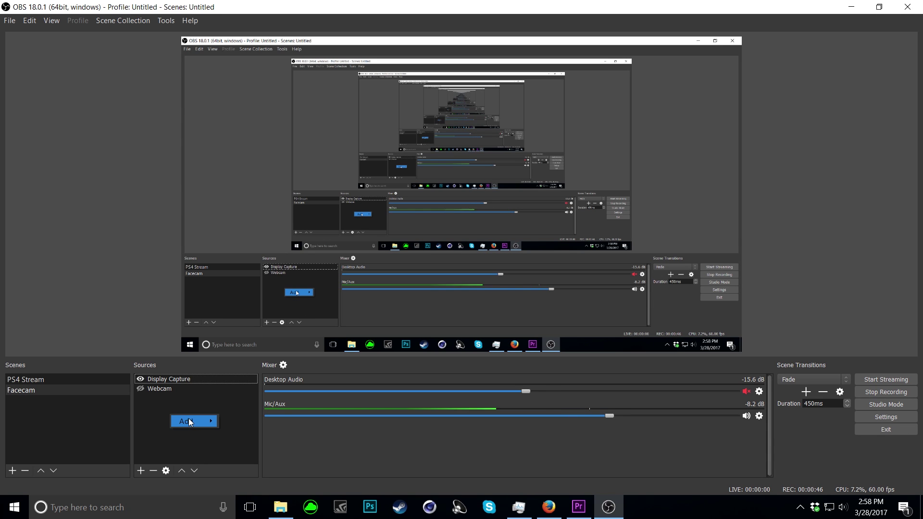
pyautogui.moveTo(192, 419)
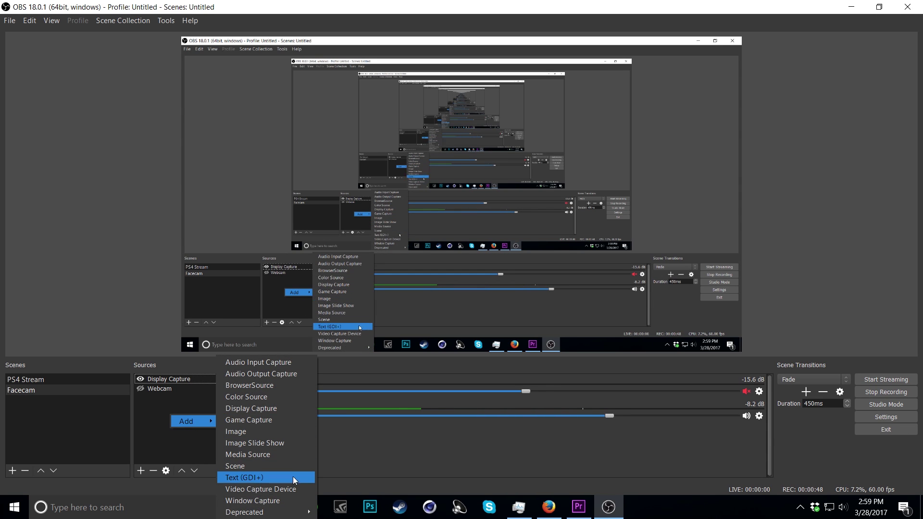
pyautogui.click(292, 490)
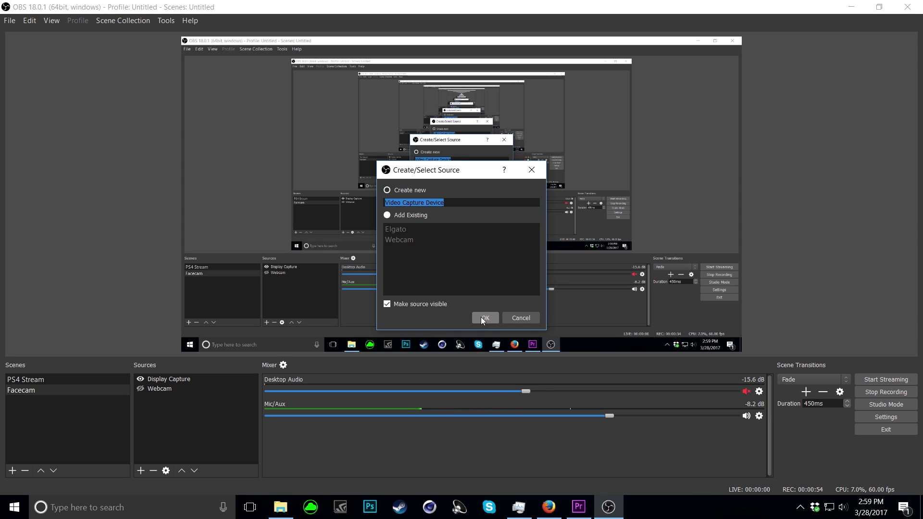
pyautogui.click(388, 216)
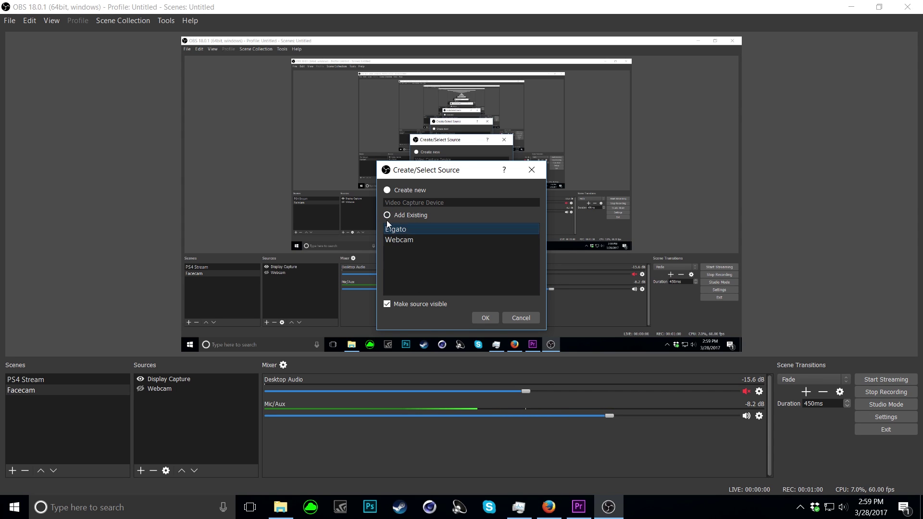
pyautogui.click(485, 317)
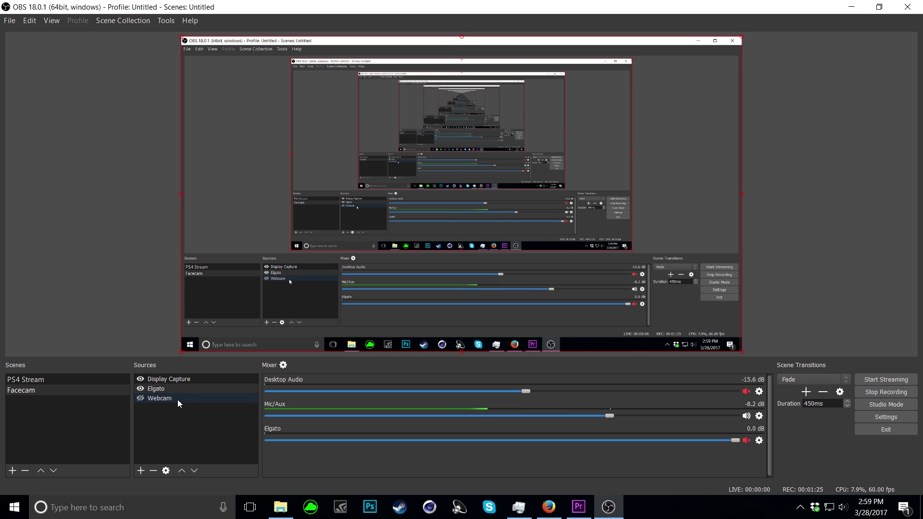
# In the Elgato source properties, keep Elgato Game Capture HD as the device.
pyautogui.rightClick(201, 386)
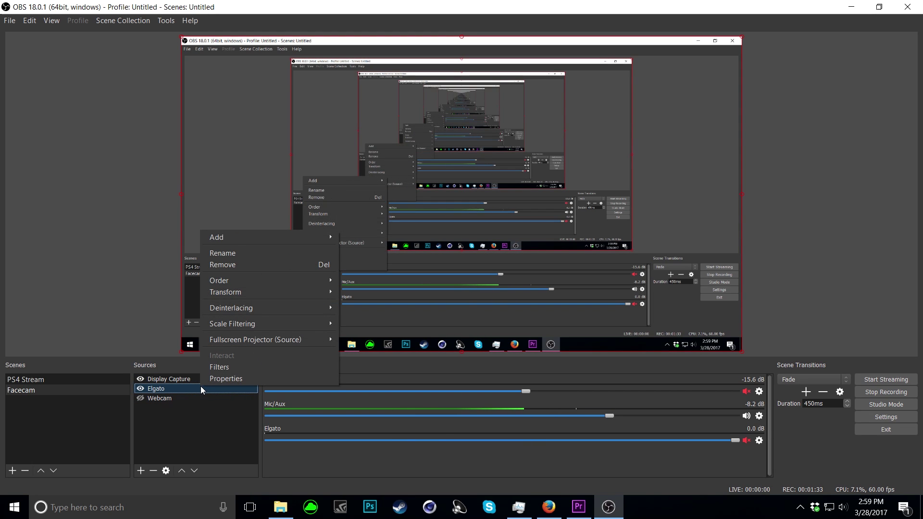
pyautogui.click(226, 378)
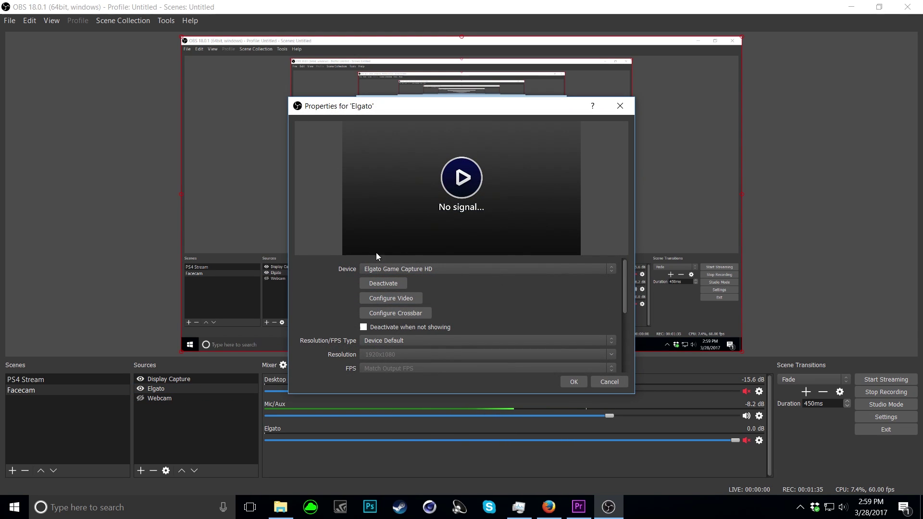
pyautogui.click(468, 269)
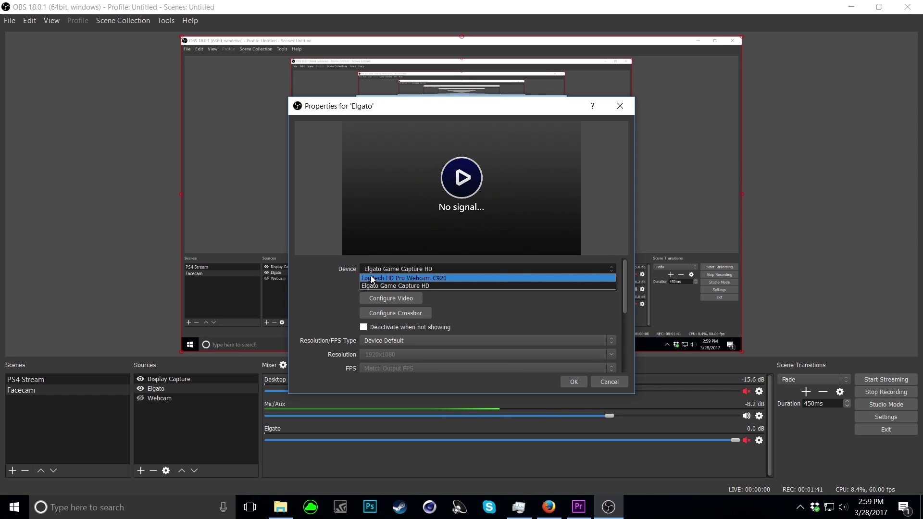
pyautogui.click(413, 286)
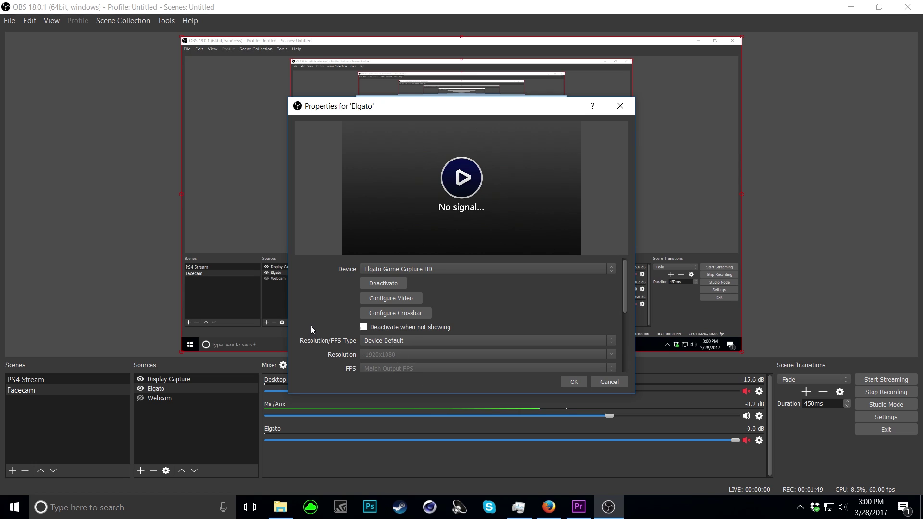
pyautogui.scroll(-5, 307, 325)
pyautogui.scroll(5, 299, 327)
# Confirm the Elgato properties, leave its mixer channel muted, and select Display Capture.
pyautogui.click(563, 381)
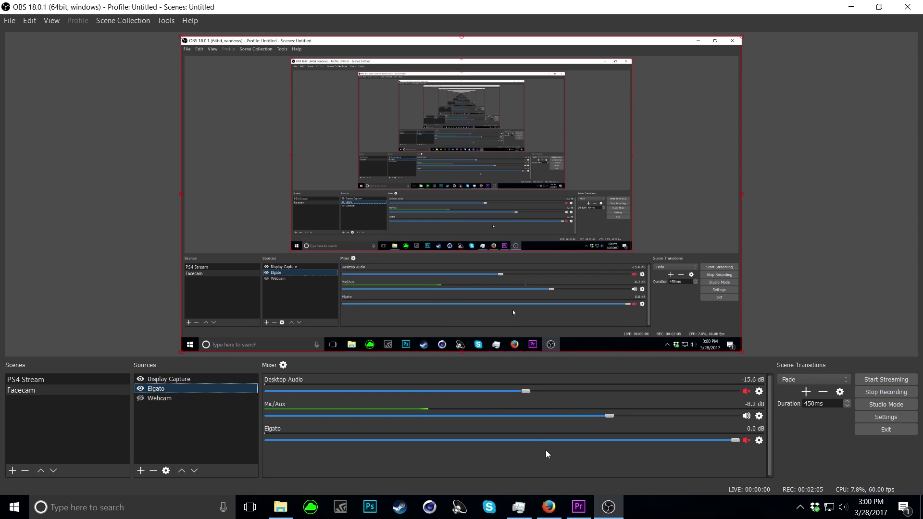
pyautogui.click(747, 441)
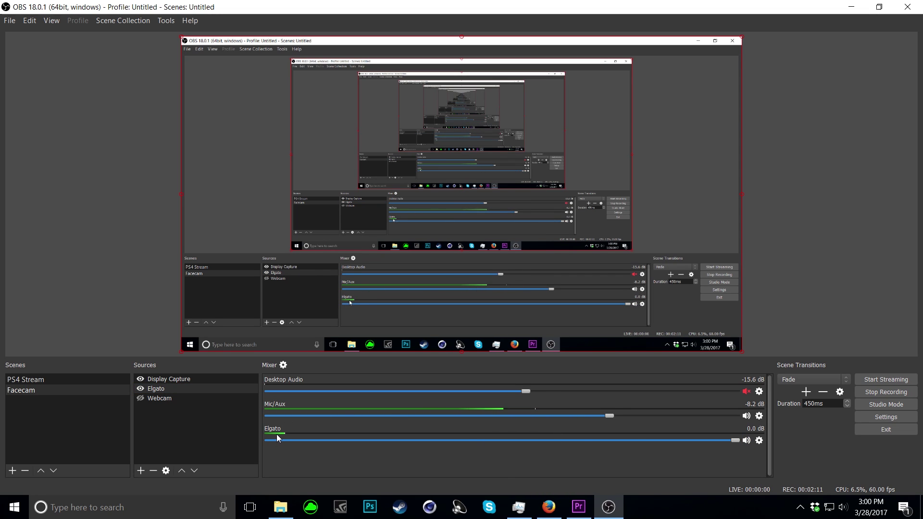
pyautogui.click(747, 441)
pyautogui.click(217, 379)
pyautogui.click(115, 421)
# Add PS4 Game Sound as an existing Audio Input Capture source.
pyautogui.rightClick(147, 417)
pyautogui.moveTo(157, 420)
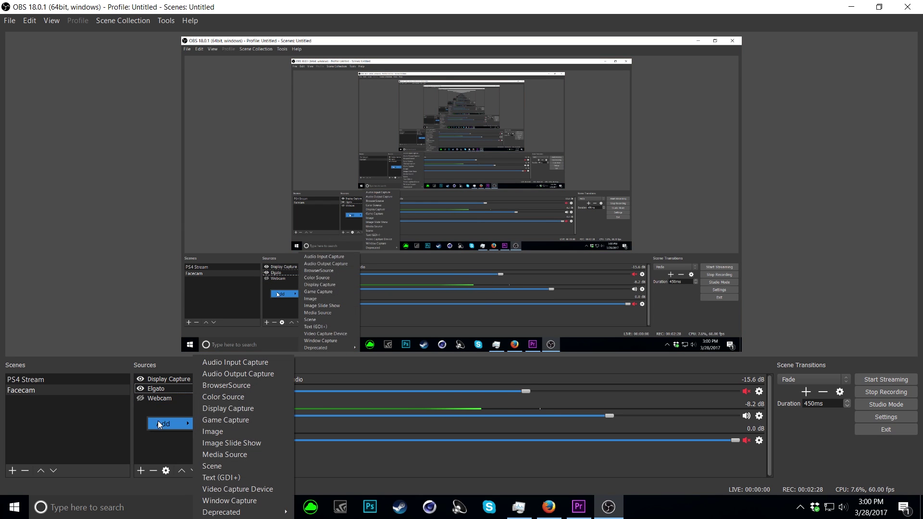
pyautogui.click(261, 363)
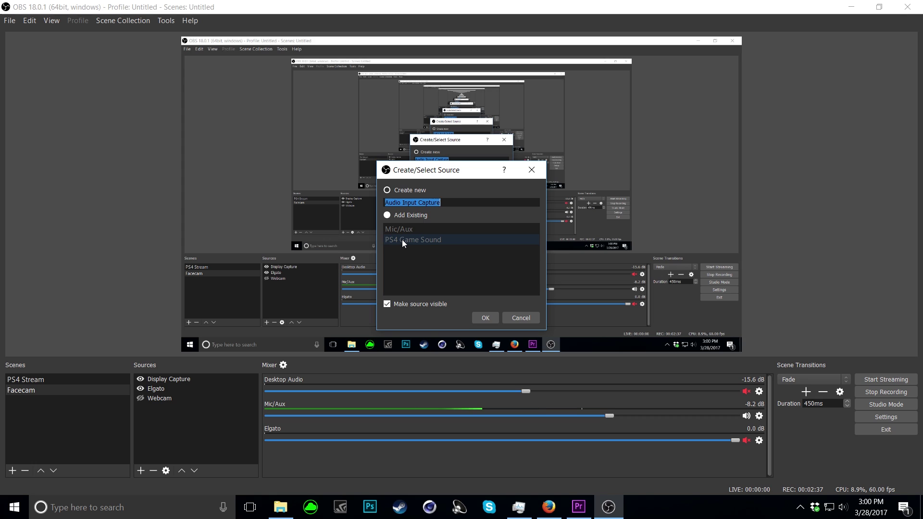
pyautogui.click(387, 215)
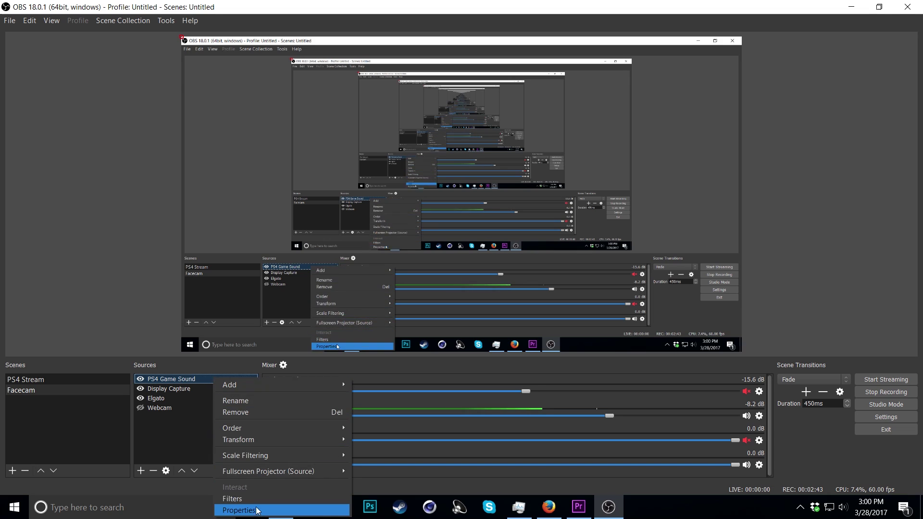
# Keep Microphone (Realtek High Definition Audio) as the PS4 Game Sound device.
pyautogui.click(238, 510)
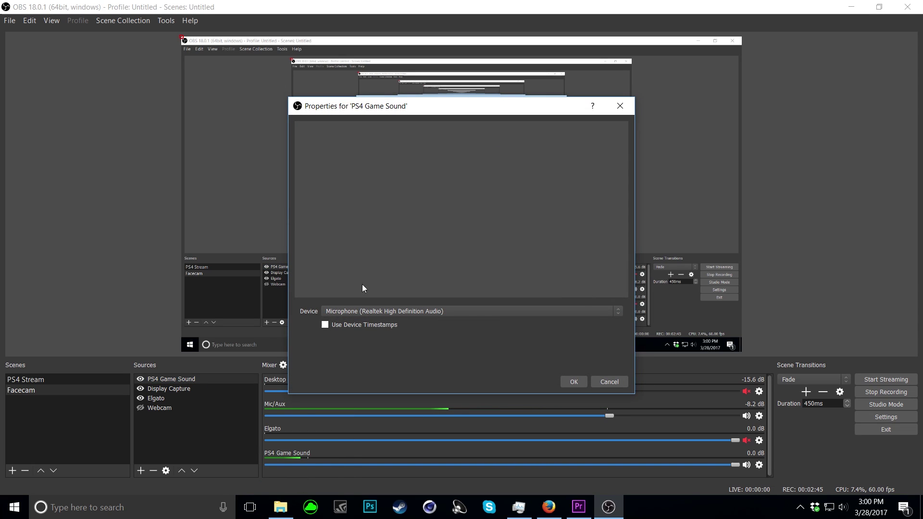
pyautogui.click(387, 311)
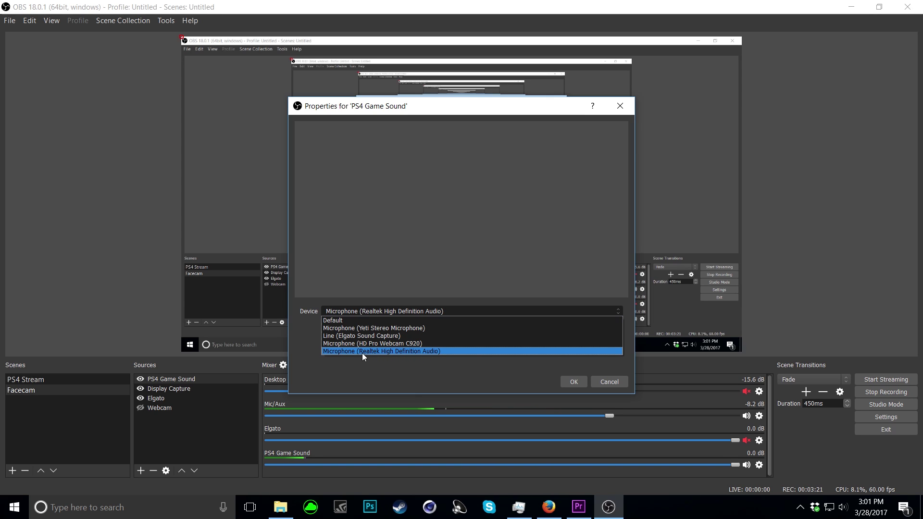
pyautogui.click(408, 351)
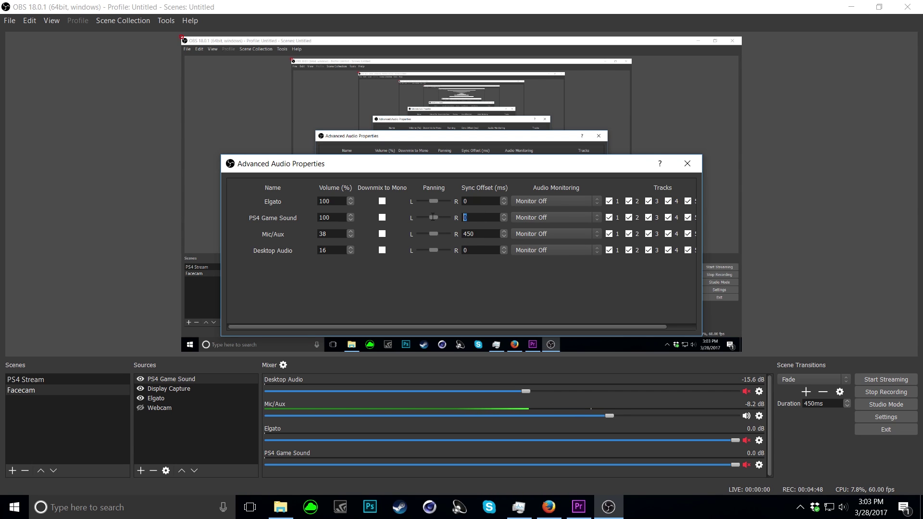
# Enter a 450 ms sync offset for PS4 Game Sound in Advanced Audio Properties.
pyautogui.write('450')
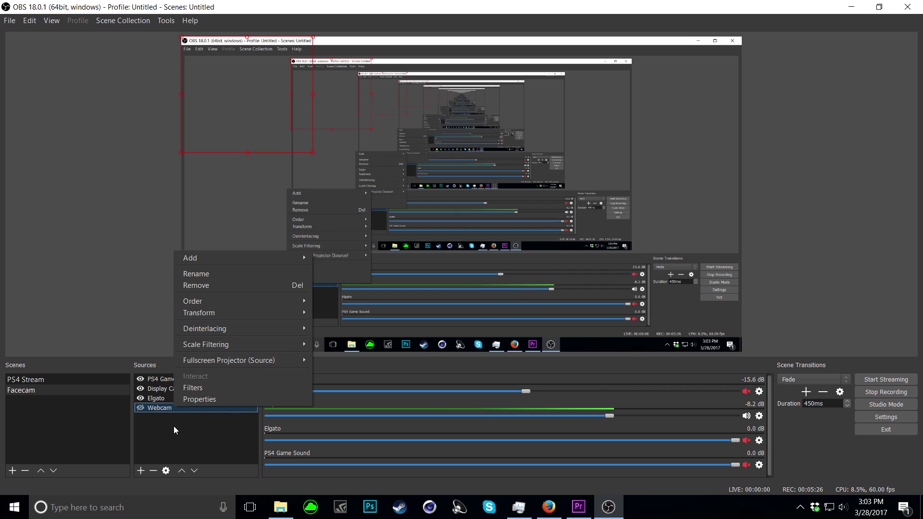
# Close the open menu and bring up the Webcam source's context menu.
pyautogui.click(174, 426)
pyautogui.rightClick(172, 409)
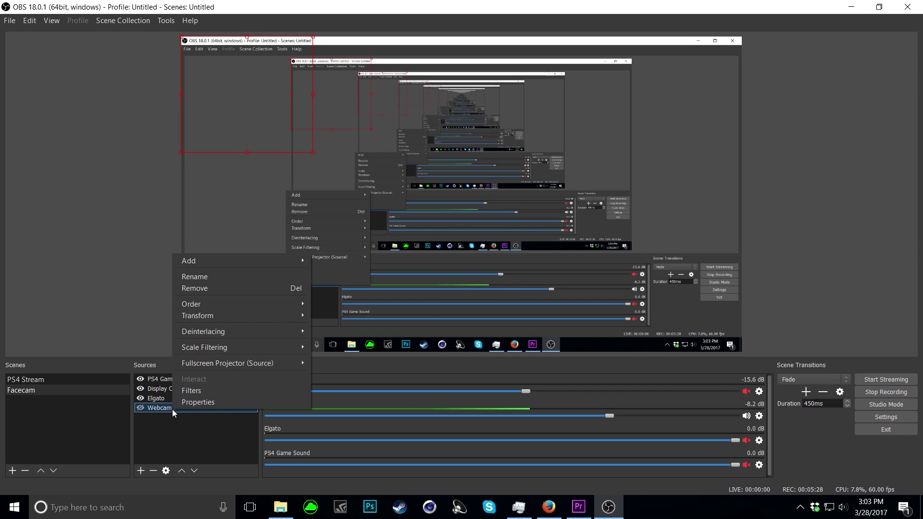
# Open the Webcam's filters and toggle its 450 ms Video Delay (Async) filter off and back on.
pyautogui.click(204, 391)
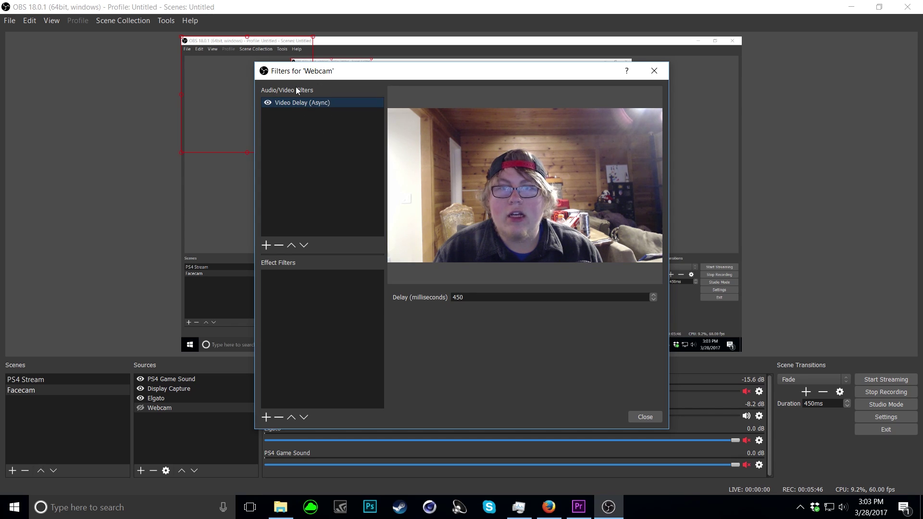
pyautogui.click(268, 103)
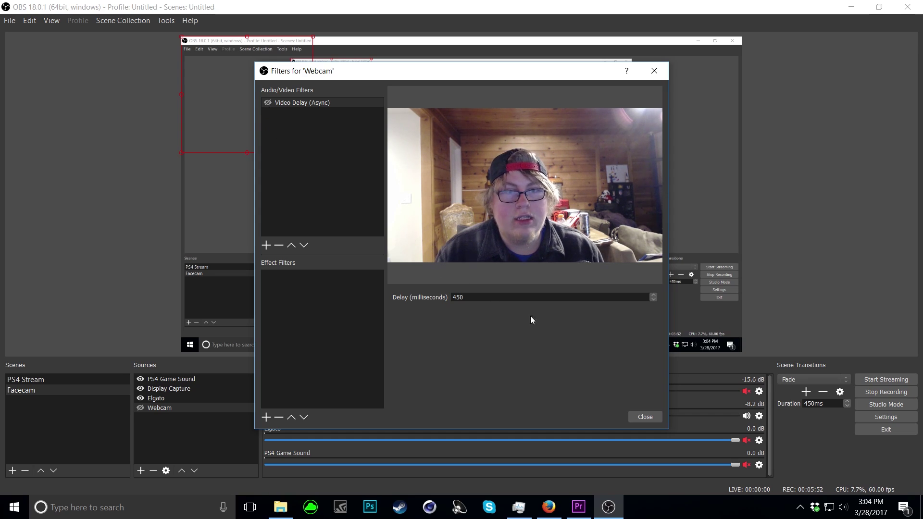
pyautogui.click(268, 102)
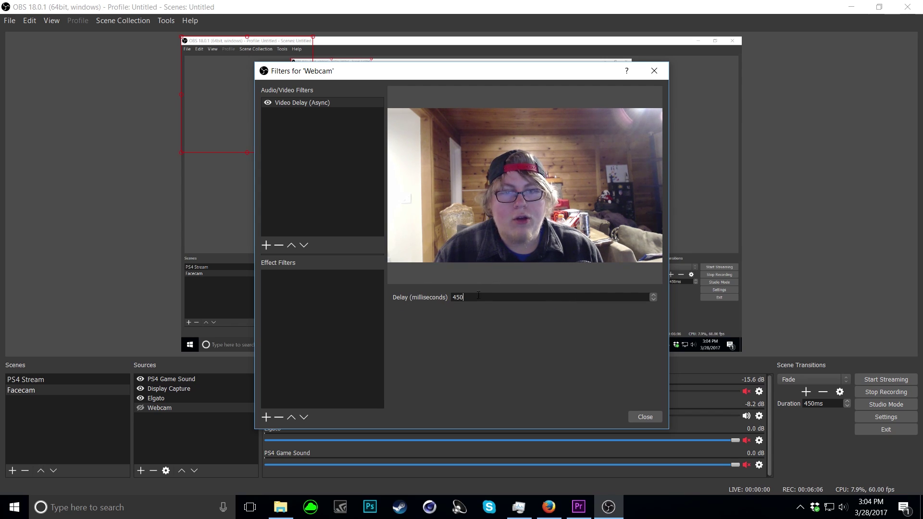
pyautogui.doubleClick(457, 298)
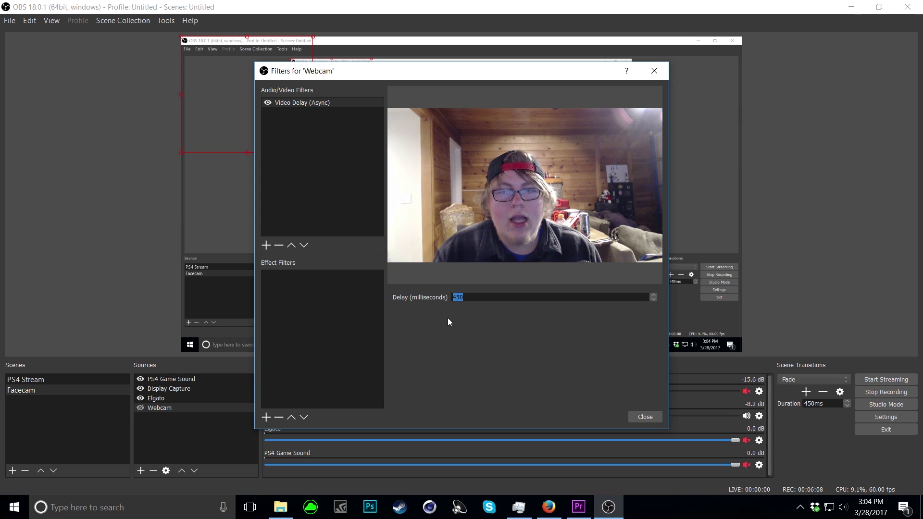